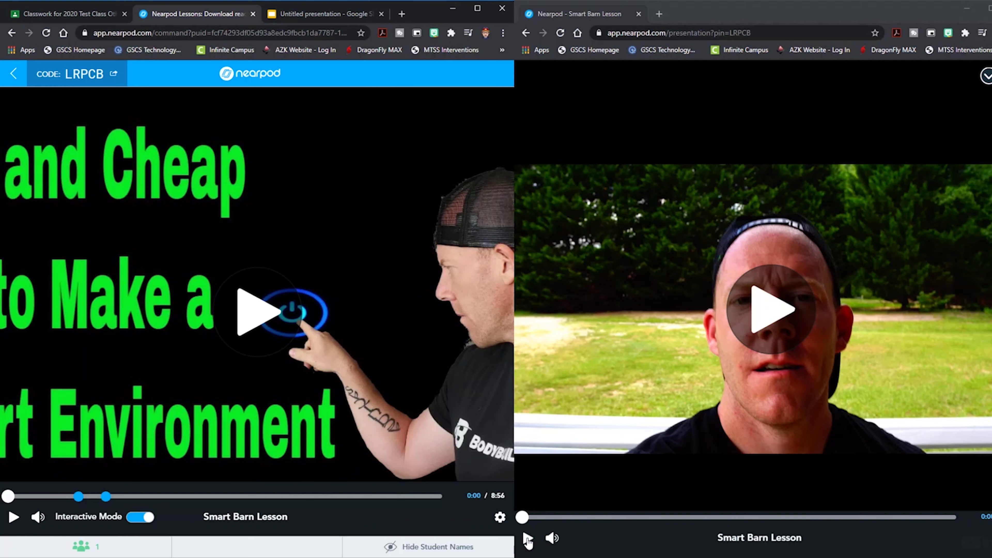
Play and skip ahead the student's video, then move the teacher's video to 0:59 and resume it
left_click(527, 540)
mouse_move(561, 541)
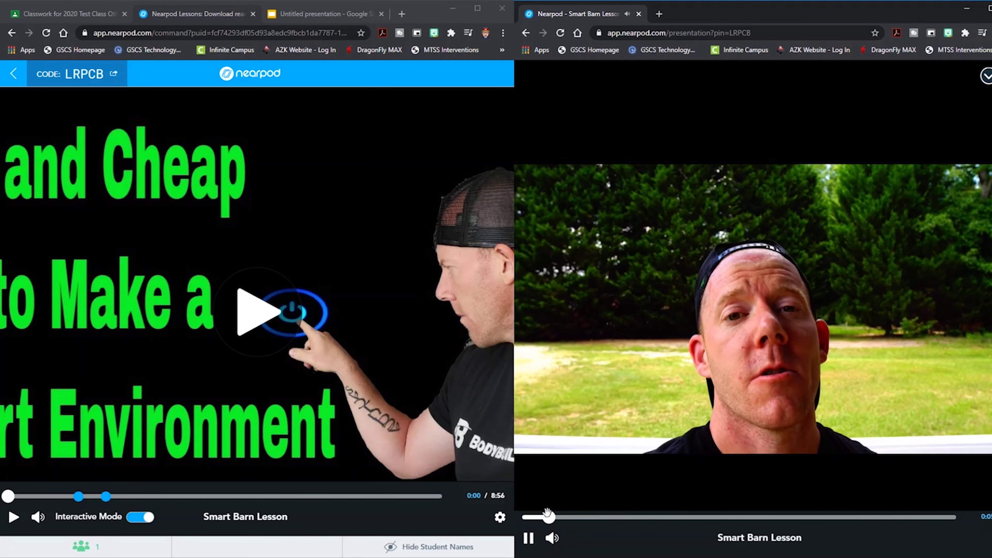
left_click_drag(548, 515, 957, 518)
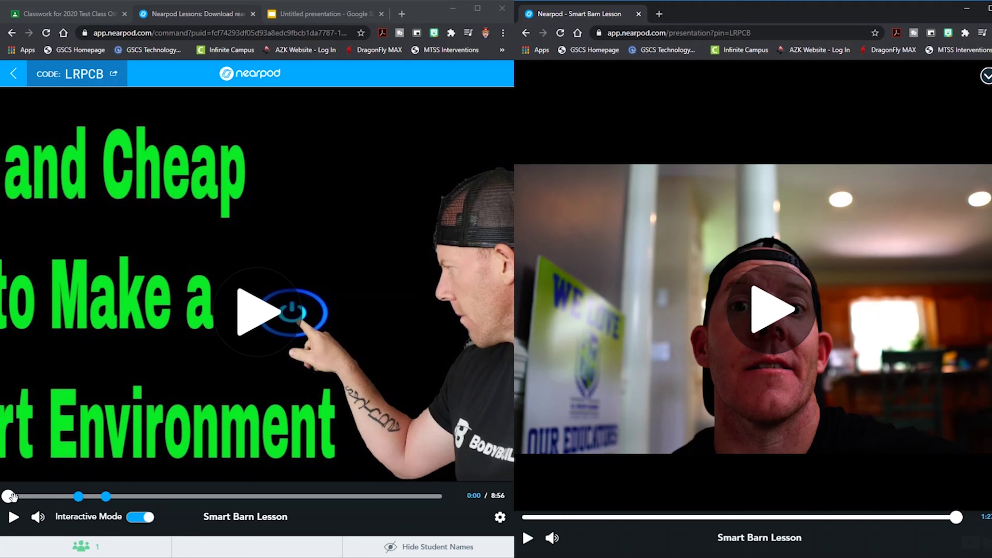
left_click_drag(12, 497, 79, 503)
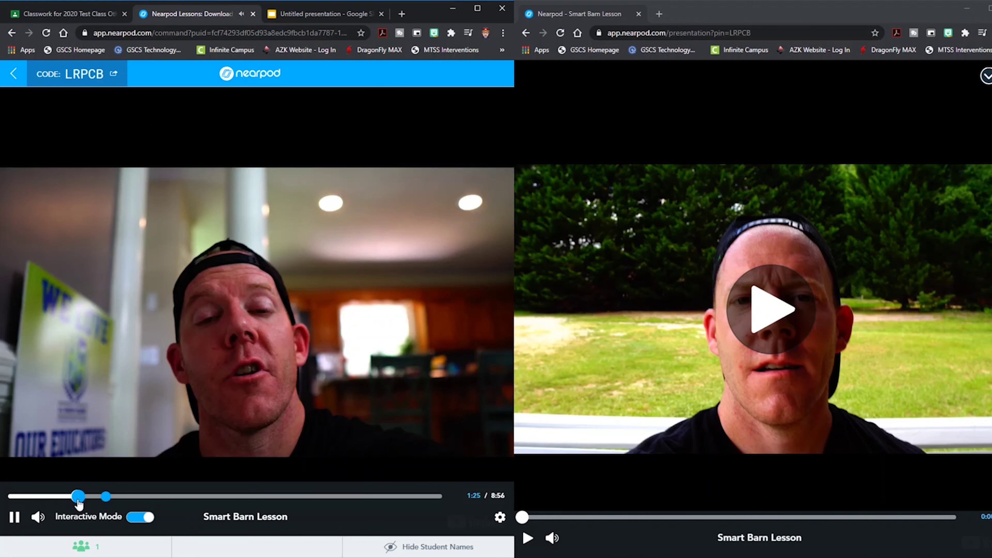
left_click(15, 520)
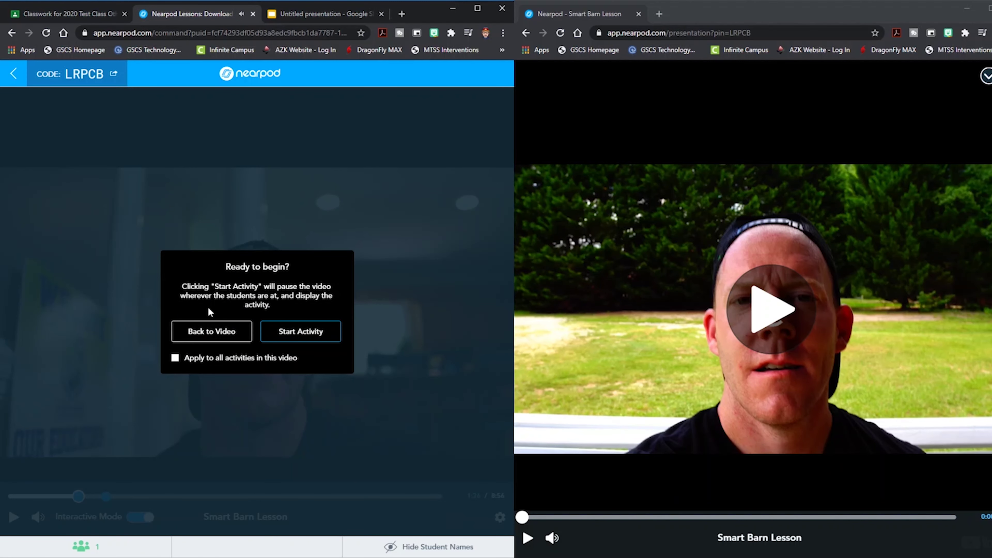
Start the smart plug question, then answer C. Amazon as the student and submit
left_click(300, 340)
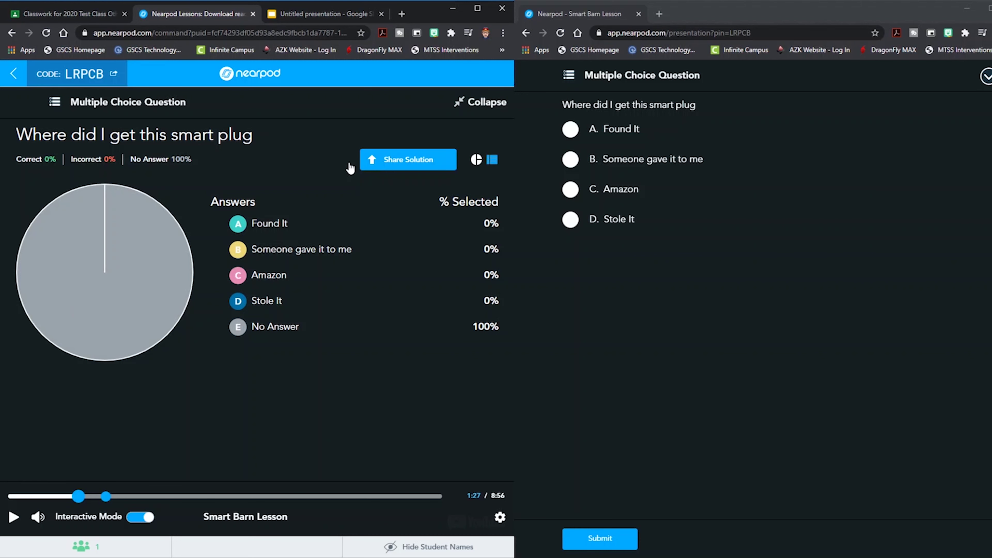
mouse_move(137, 232)
left_click(571, 194)
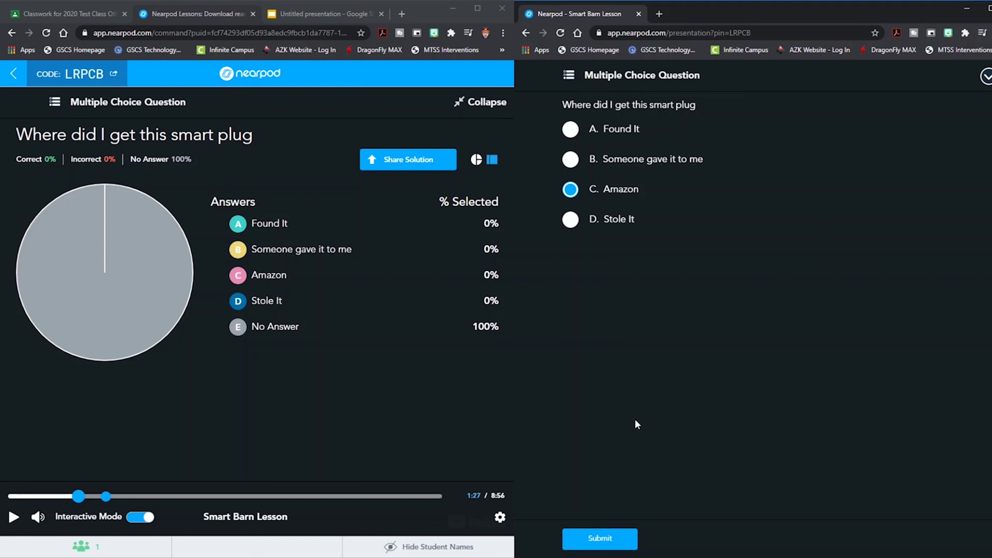
left_click(605, 543)
left_click(817, 356)
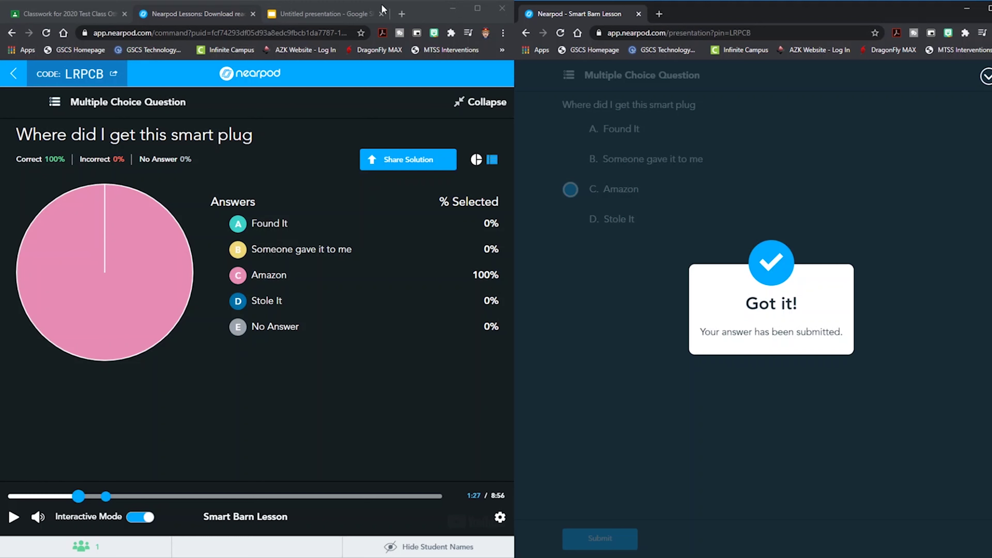
In the Google Slides tab, replace the web address with nearpod.com and load it
left_click(343, 13)
left_click(310, 33)
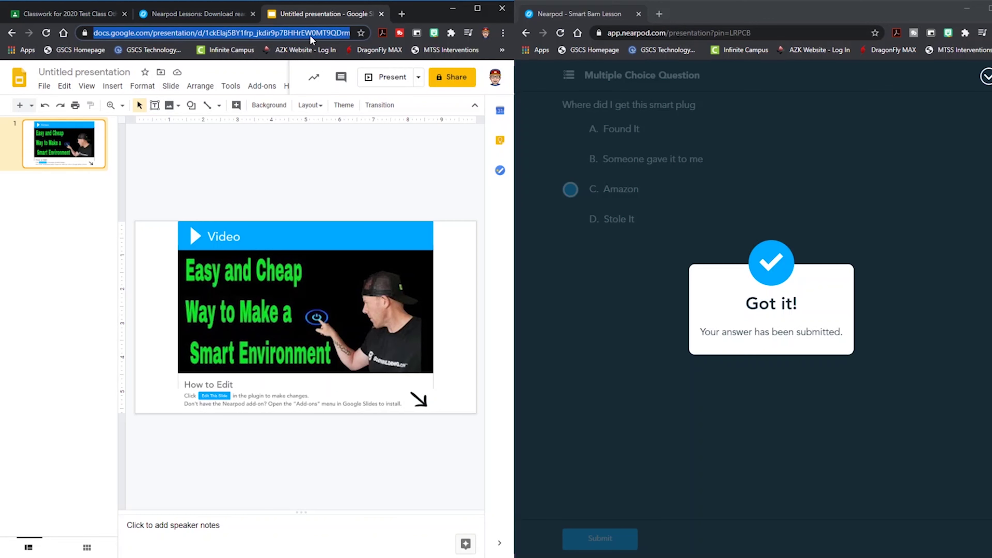
type("neapod")
key("BackSpace")
key("BackSpace")
key("BackSpace")
type("rpod.com")
key("Return")
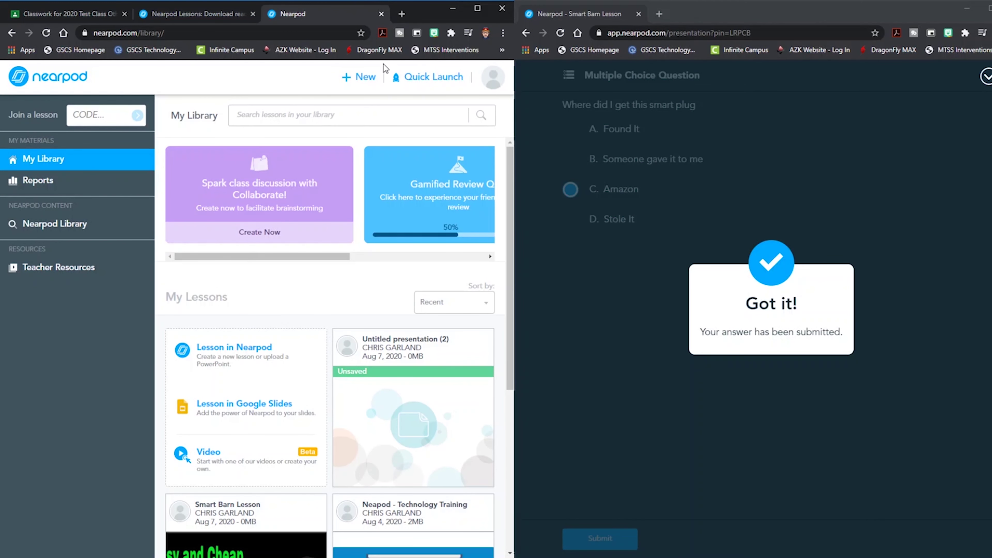
Create a new interactive Video from the library's + New menu
left_click(358, 83)
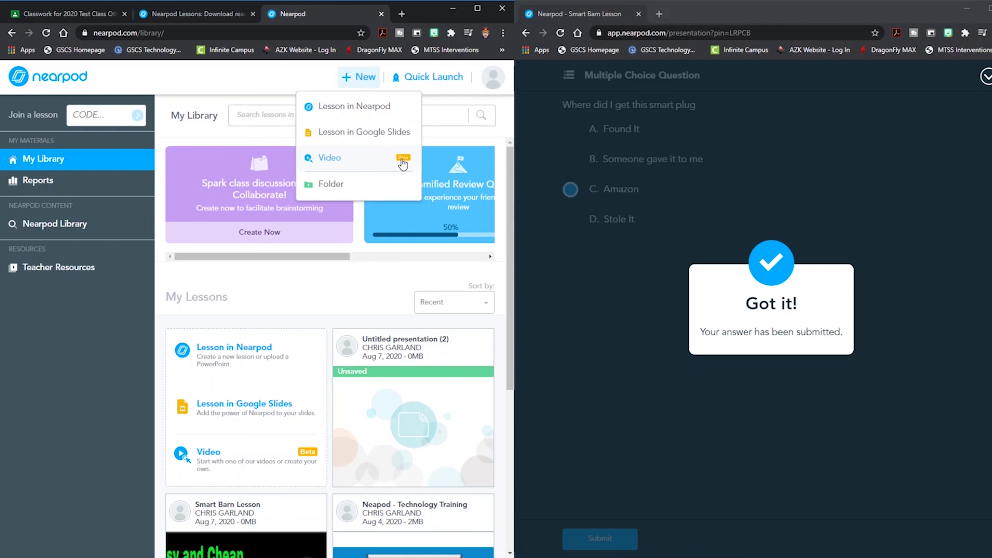
left_click(375, 166)
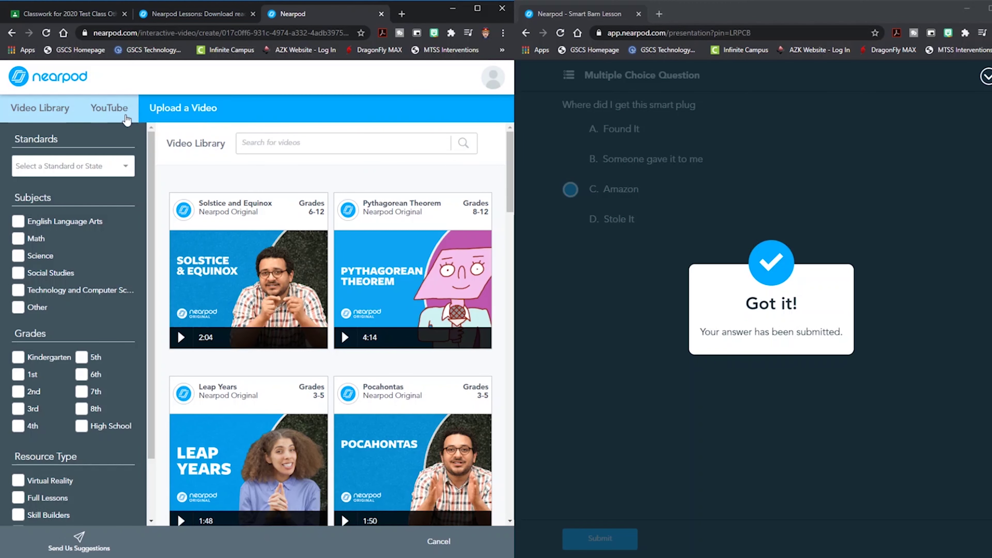
Search YouTube for 'how to turn in smart barn' and save 'Turning My Barn into a Smart Barn'
left_click(127, 119)
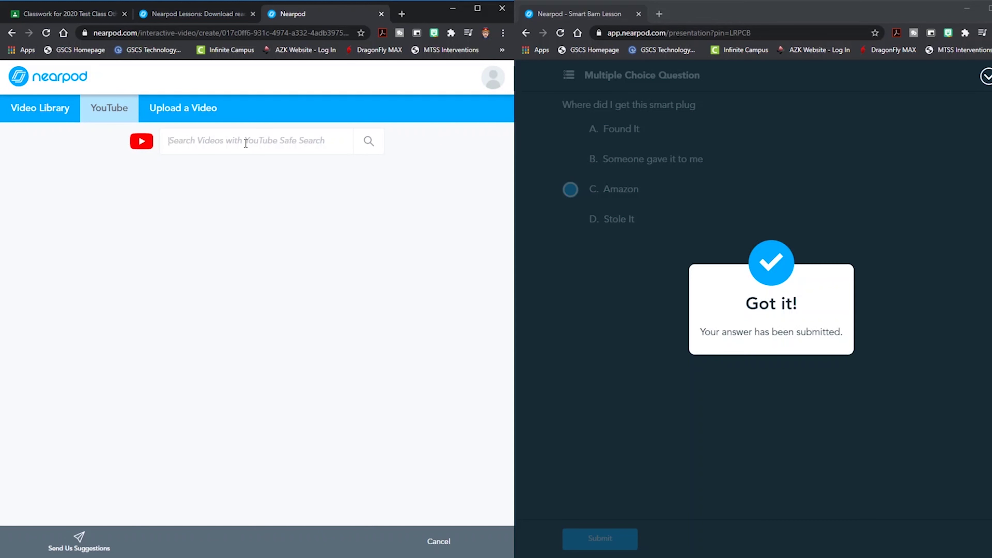
type("how ")
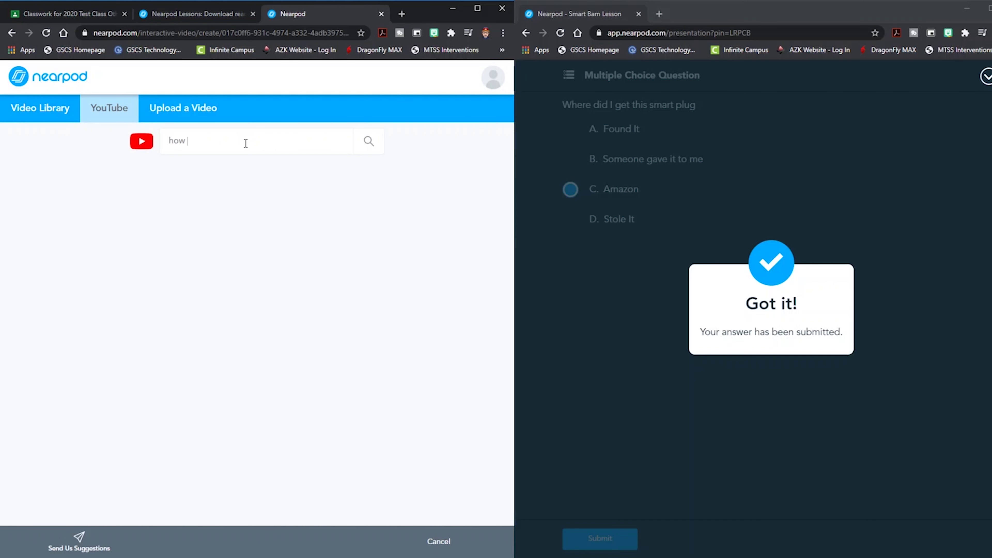
type("to turn in smart barn")
key("Return")
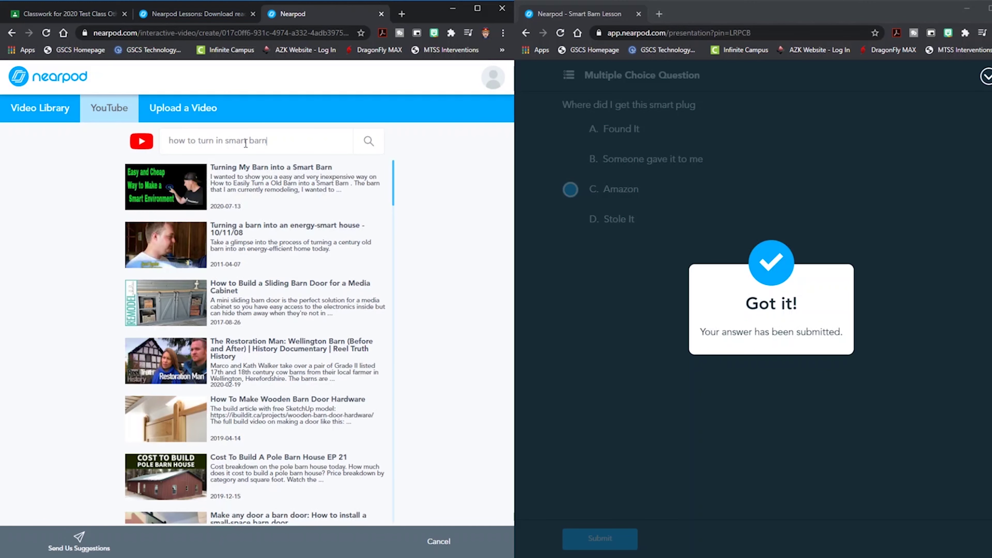
left_click(219, 176)
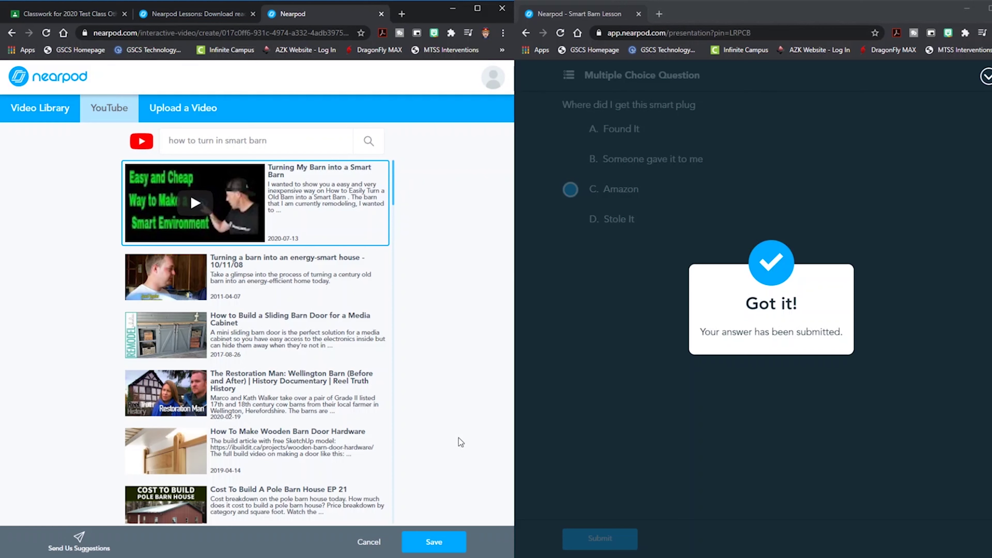
left_click(445, 541)
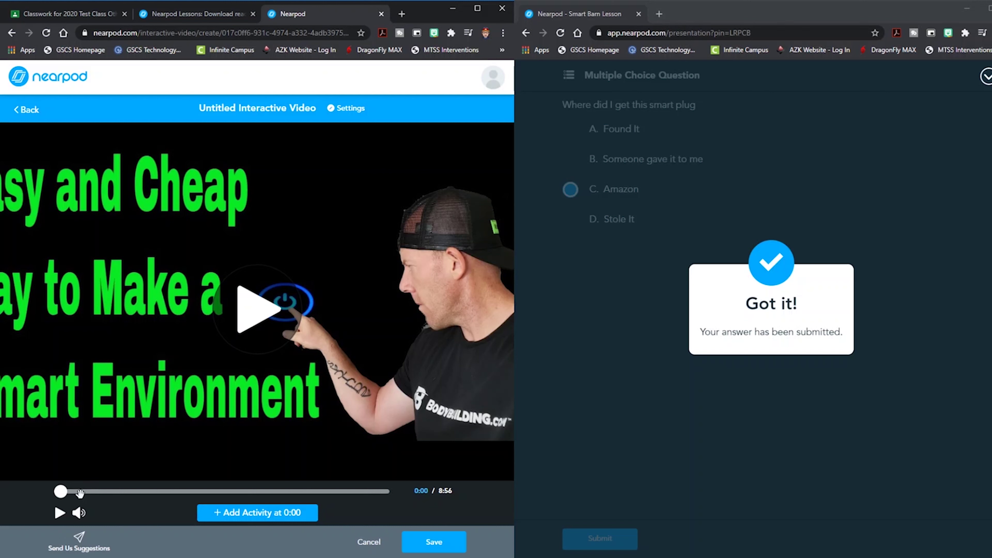
Scrub the barn video forward and add an activity at 1:04
left_click_drag(69, 492, 87, 491)
left_click_drag(88, 491, 100, 489)
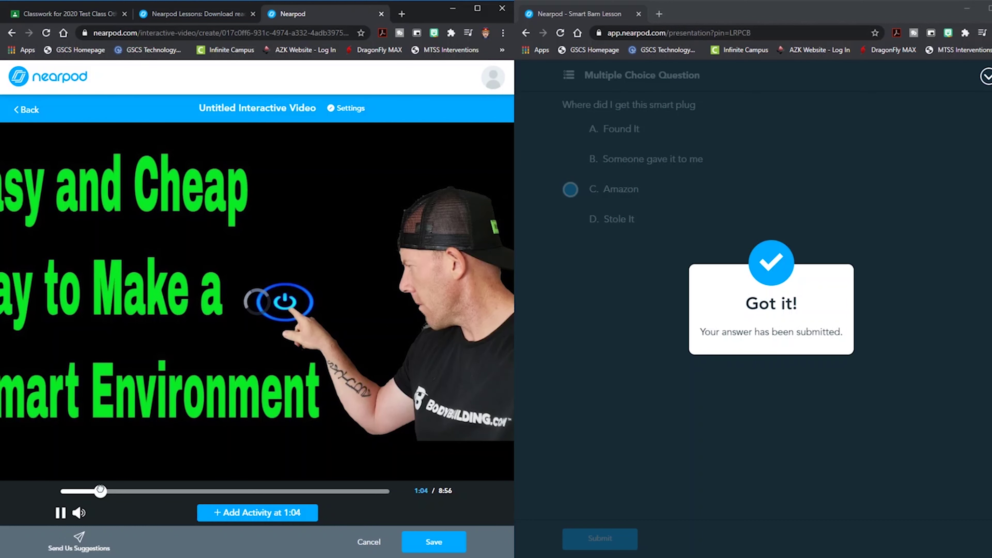
left_click(253, 516)
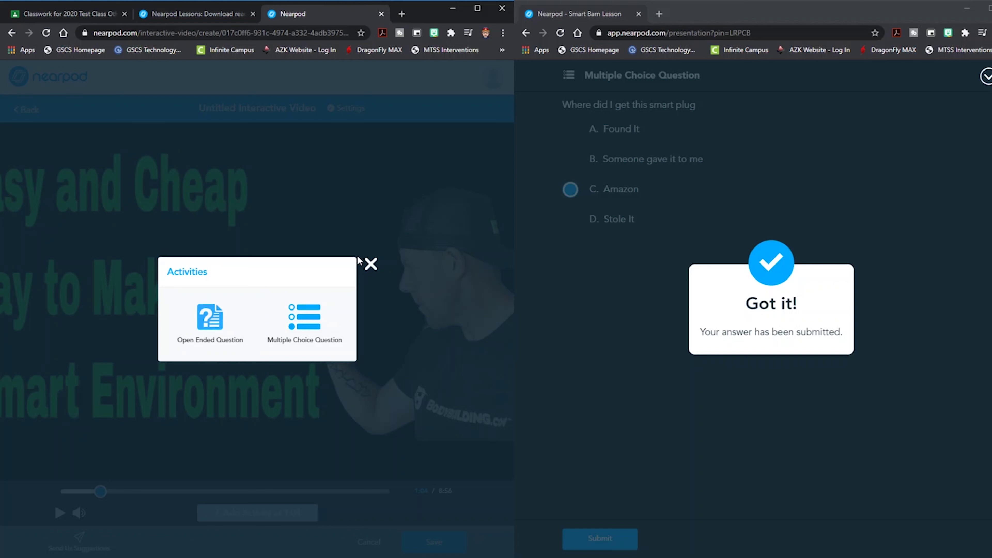
Create a multiple-choice question 'What color is the plug' with answers White and Red
left_click(317, 324)
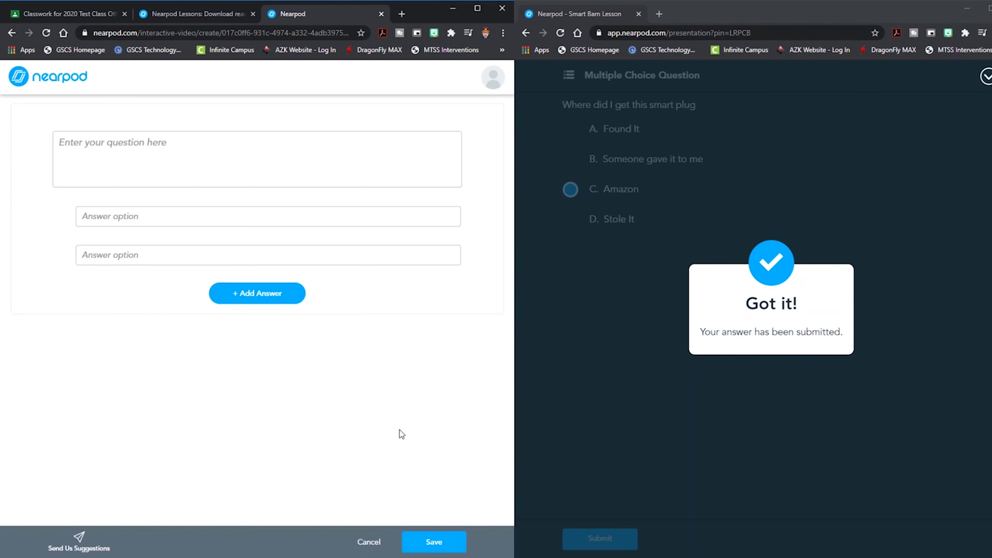
left_click(148, 161)
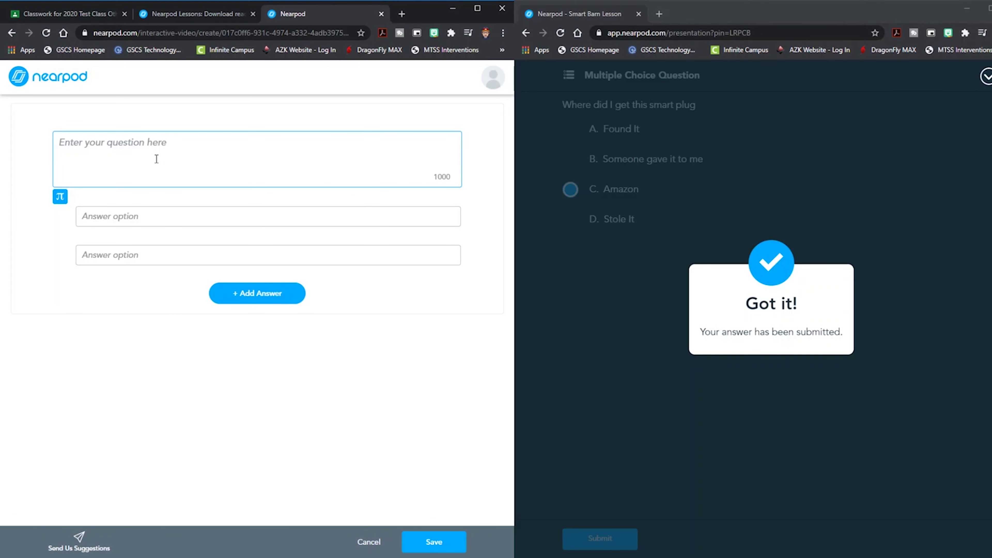
type("What color is the plug")
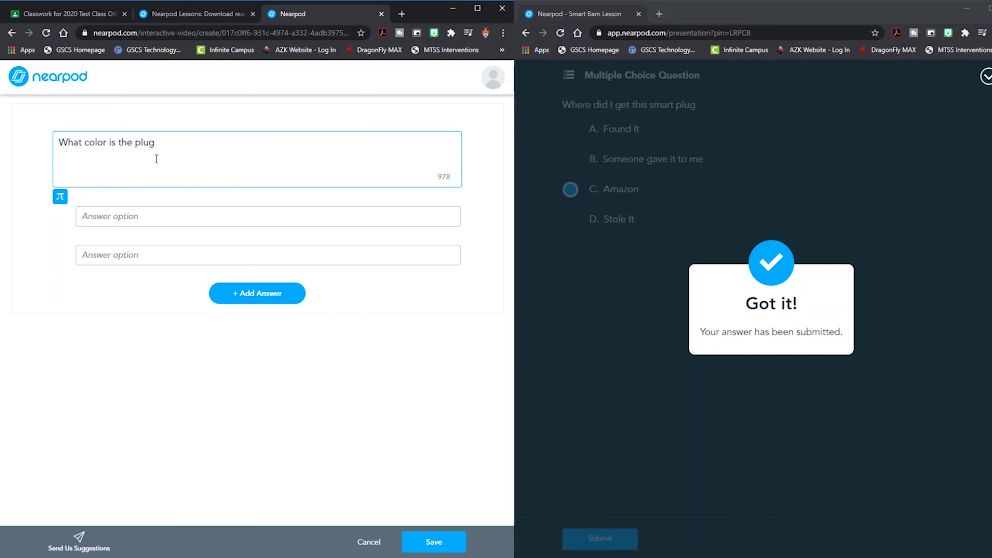
left_click(145, 218)
type("White")
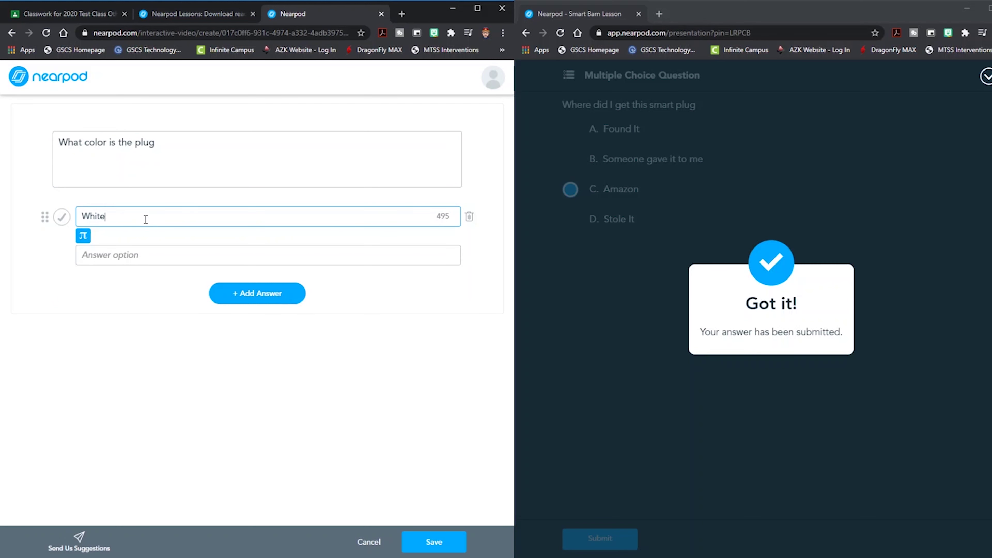
left_click(148, 255)
type("Red")
Add answers Black and No color, mark White correct, and save the question
left_click(251, 301)
type("Black")
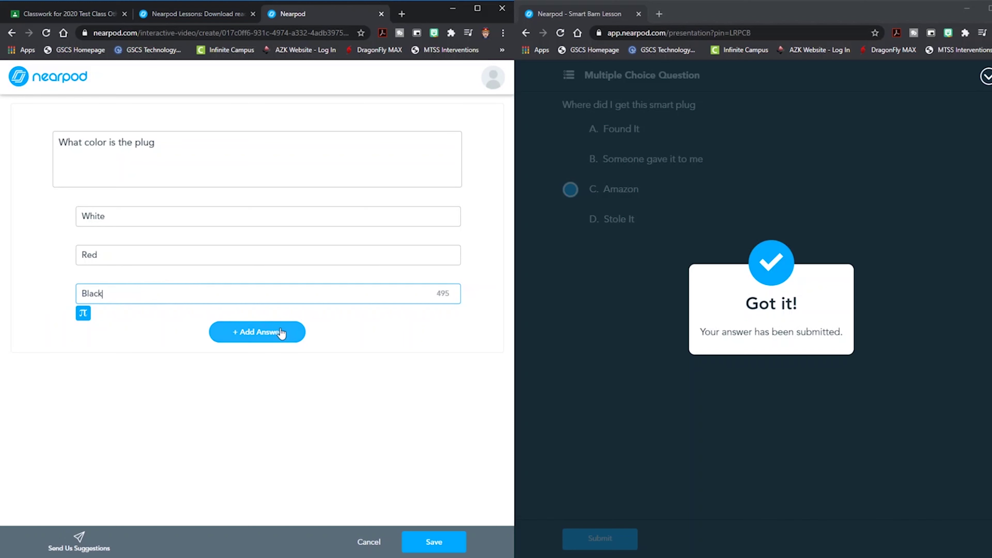
left_click(282, 333)
left_click(259, 328)
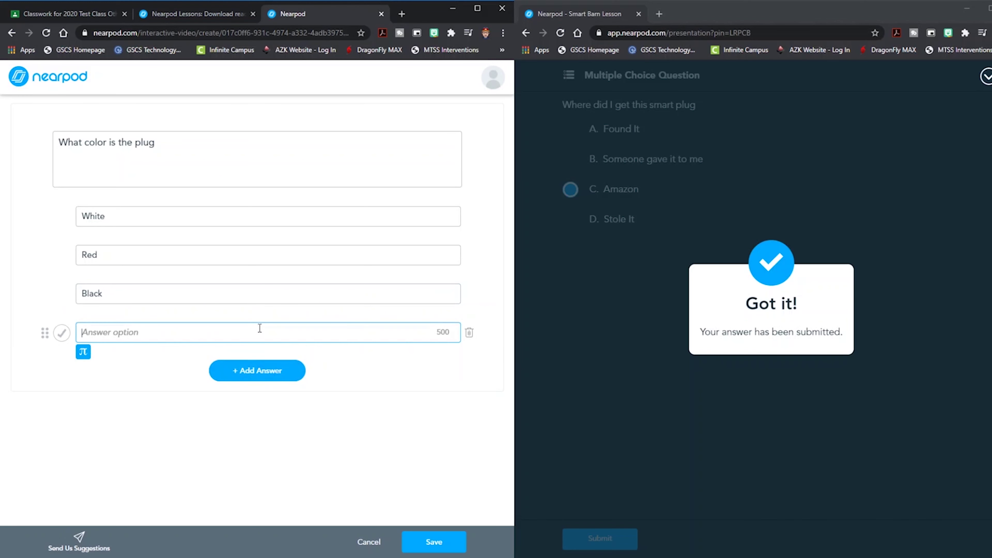
type("No cl")
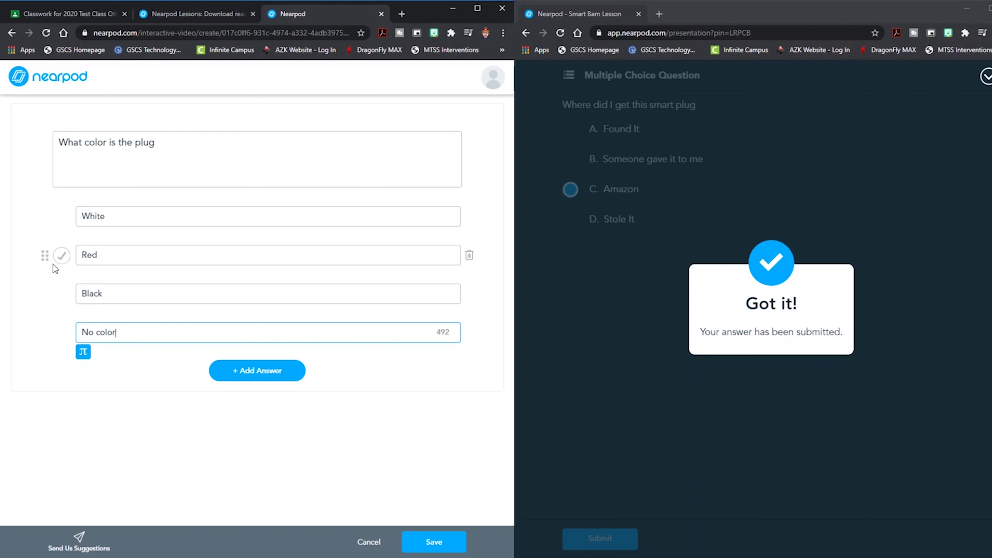
left_click(64, 219)
left_click(65, 221)
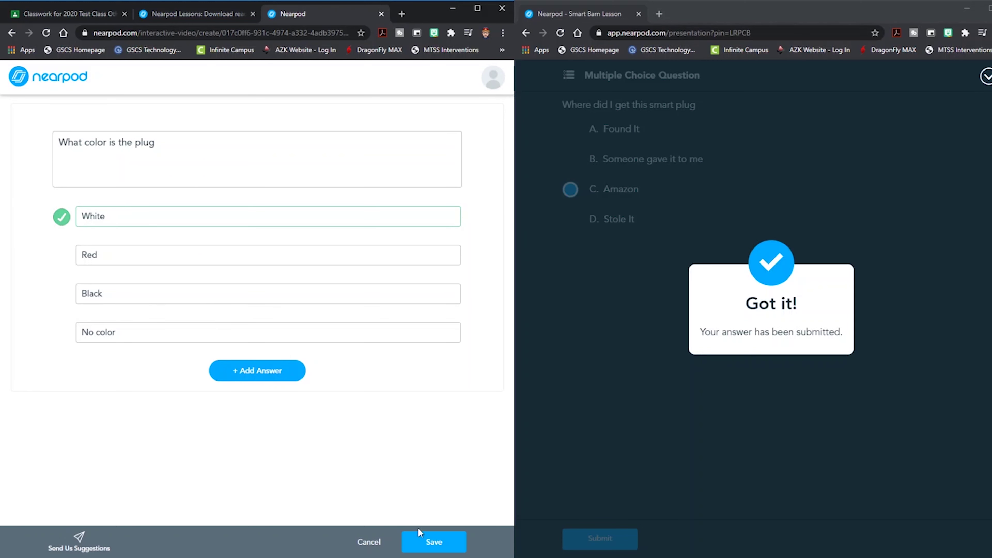
left_click(434, 543)
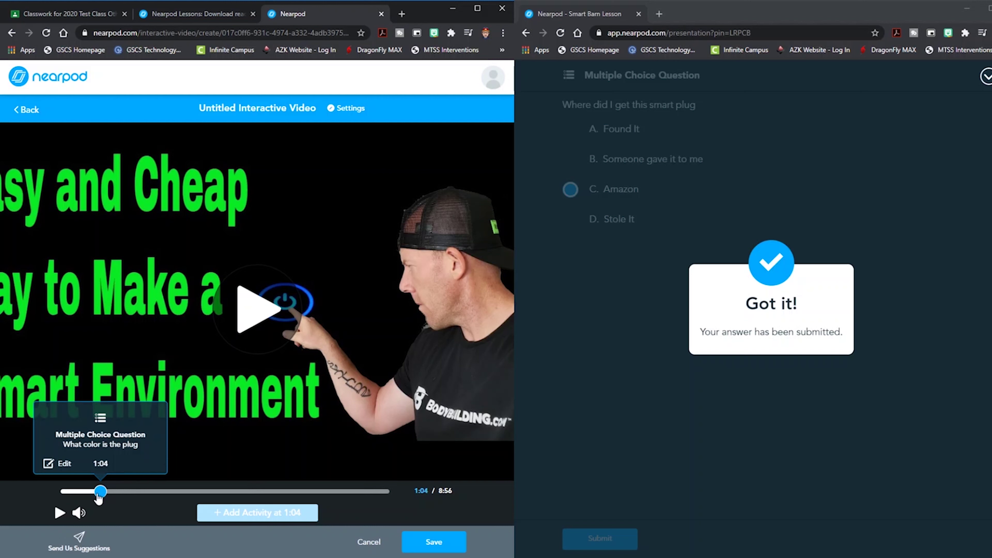
Move the video past the 1:04 question to about 1:44 and add another activity
left_click(114, 493)
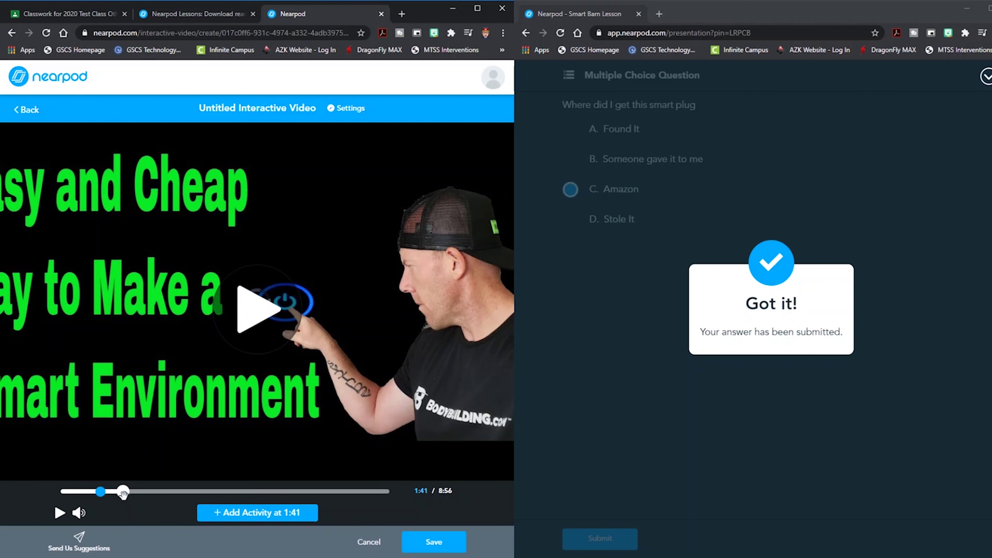
left_click_drag(114, 492, 124, 492)
left_click(273, 515)
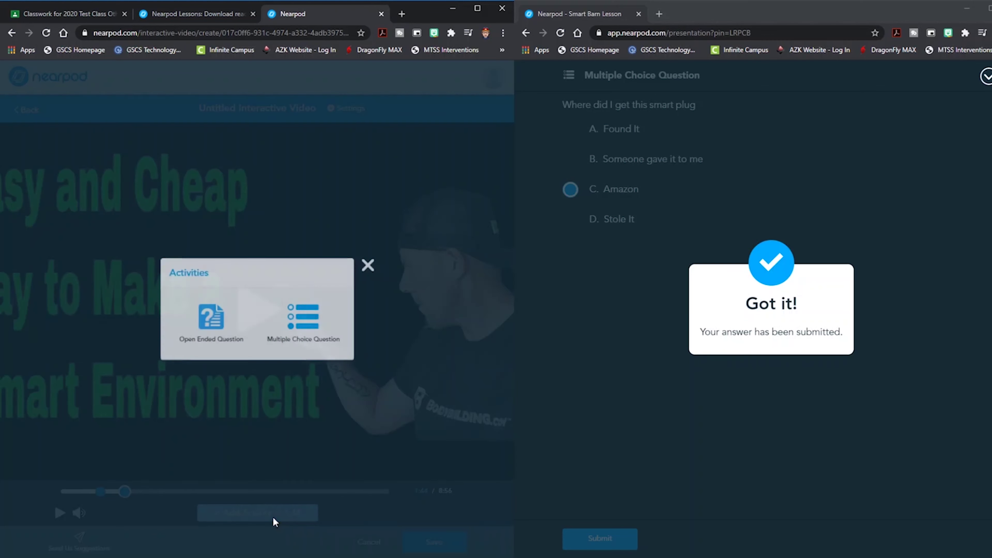
Add and save the open-ended question 'How did I set up the smart plug?' at 1:44
left_click(231, 339)
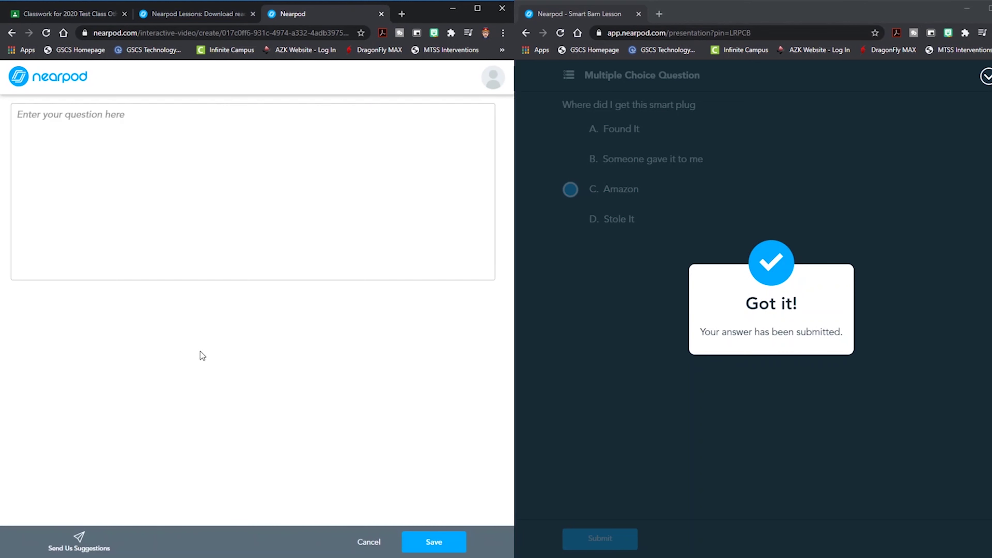
left_click(247, 190)
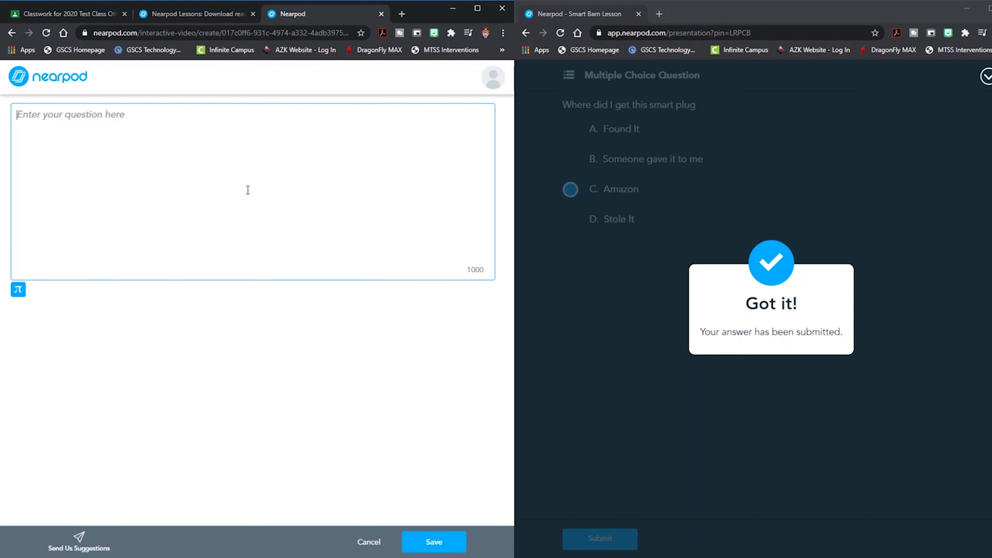
type("How did I set up the smart plug?")
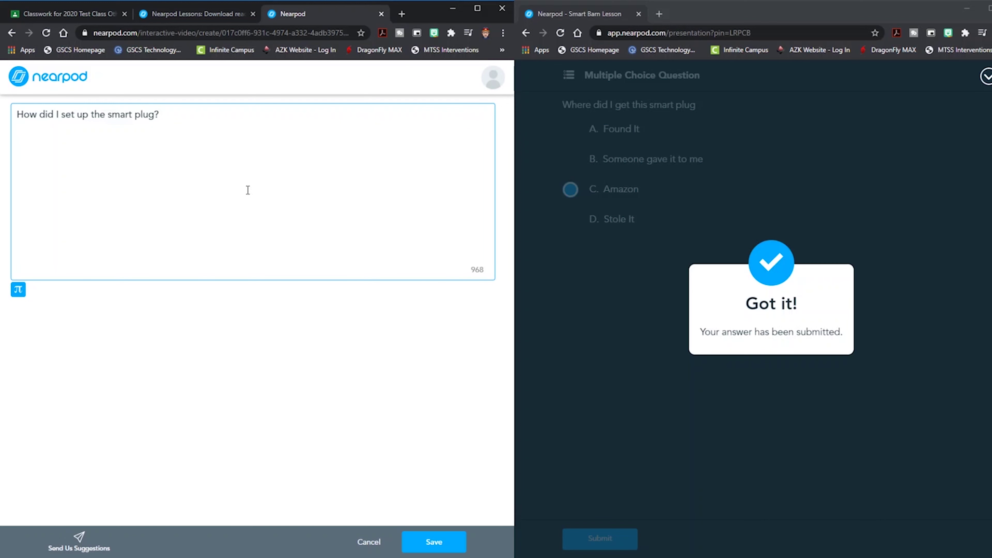
left_click(431, 547)
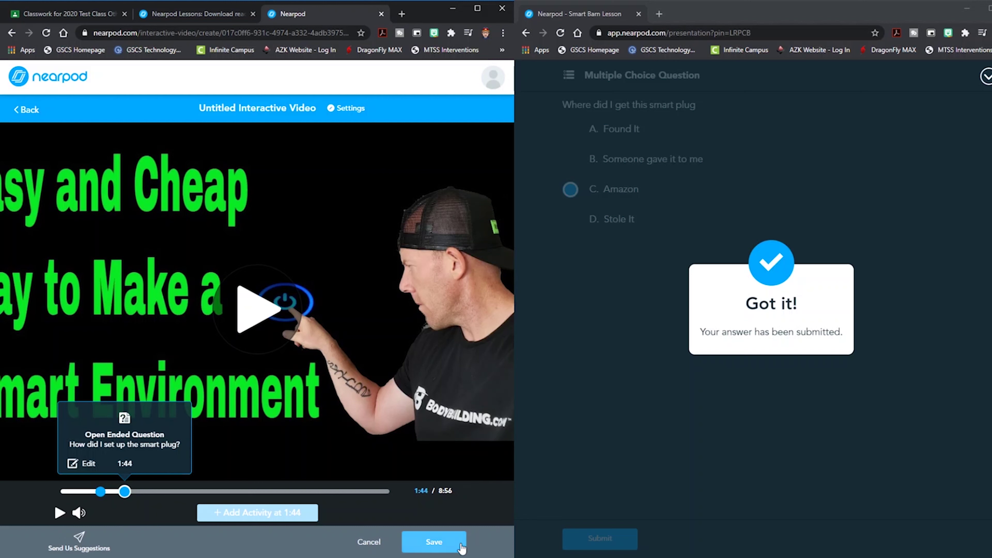
Save the interactive video under the title 'New Barn Video' and exit to the library
left_click(439, 545)
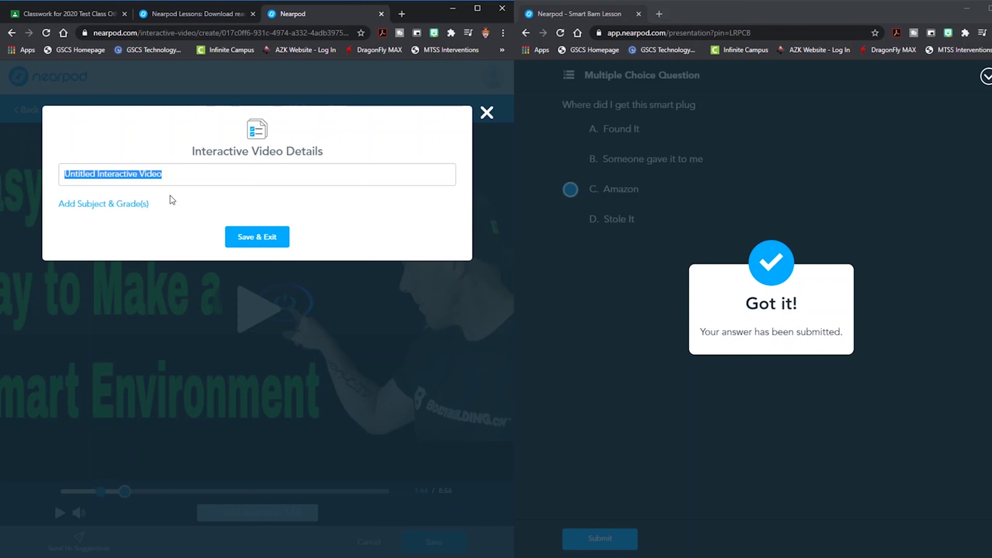
type("N")
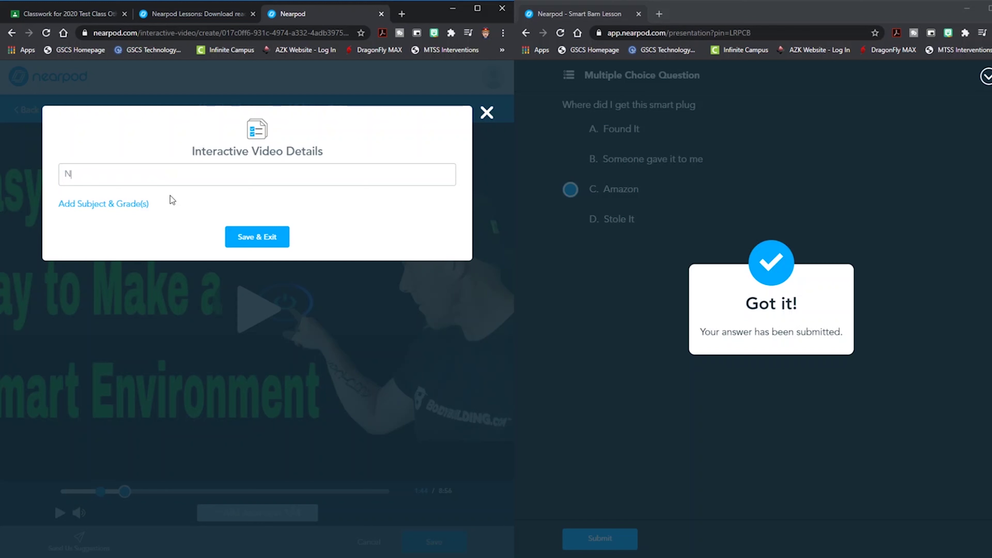
type("ew Barn Video")
left_click(254, 237)
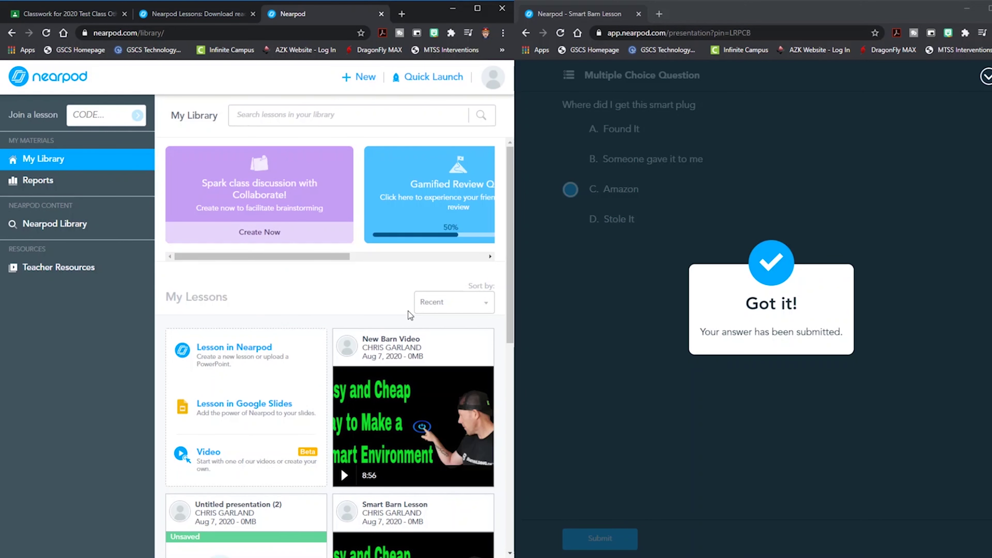
Wait for the New Barn Video card to finish saving in My Lessons and reveal its launch options
mouse_move(427, 386)
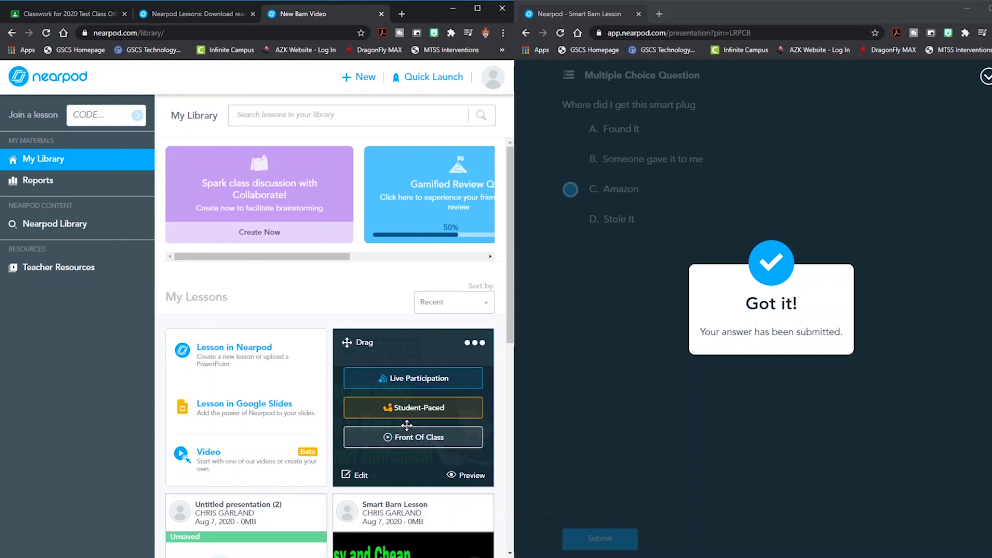
left_click(445, 377)
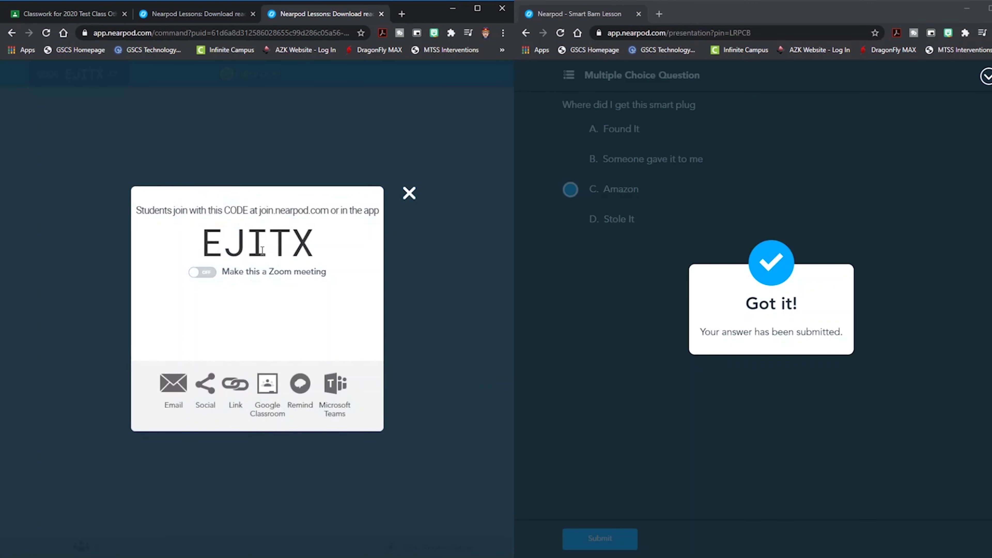
double_click(263, 239)
key("ctrl+c")
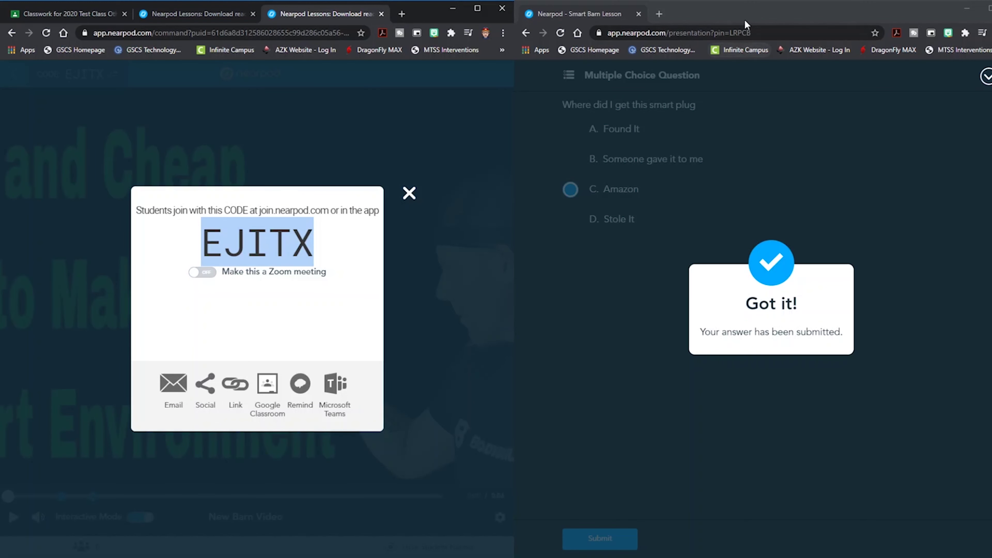
left_click(742, 31)
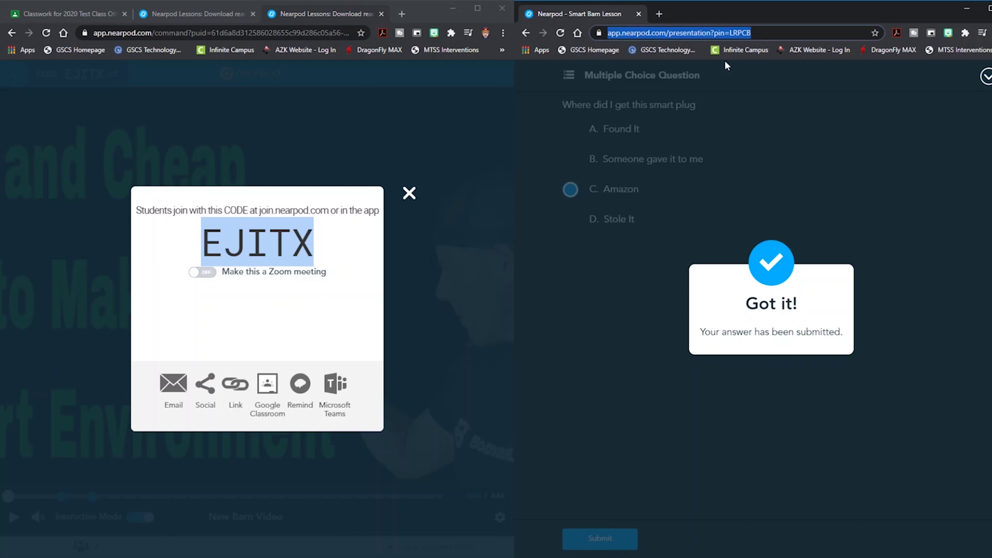
type("join")
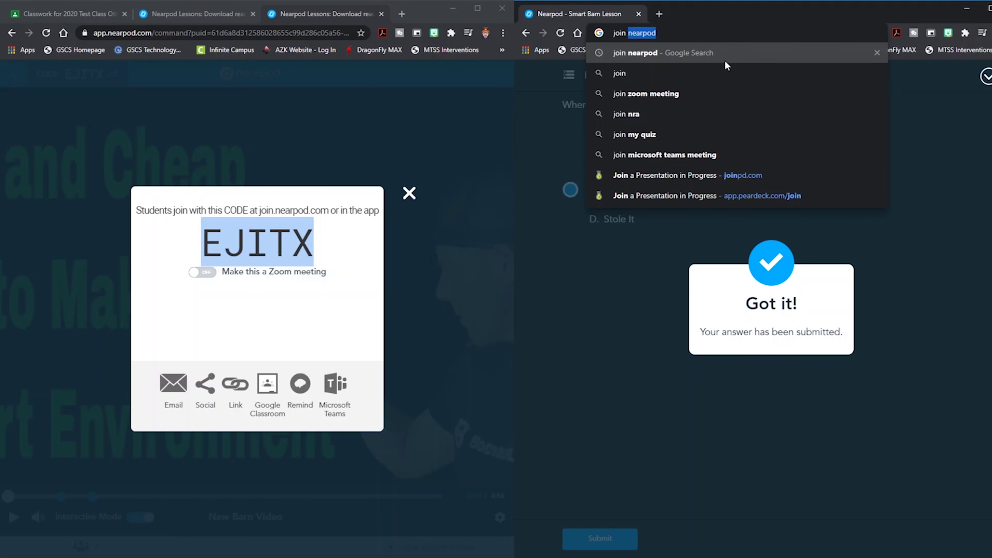
left_click(724, 61)
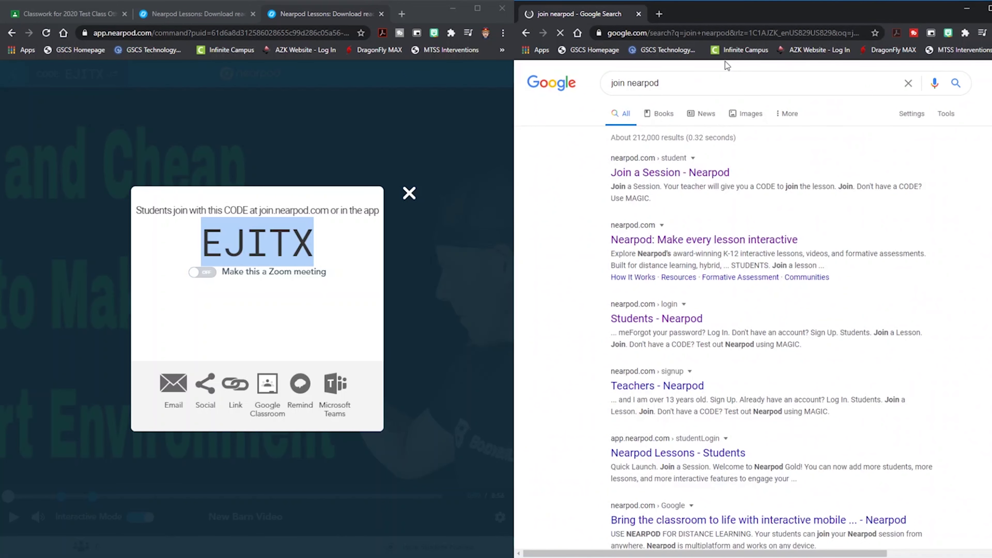
left_click(720, 172)
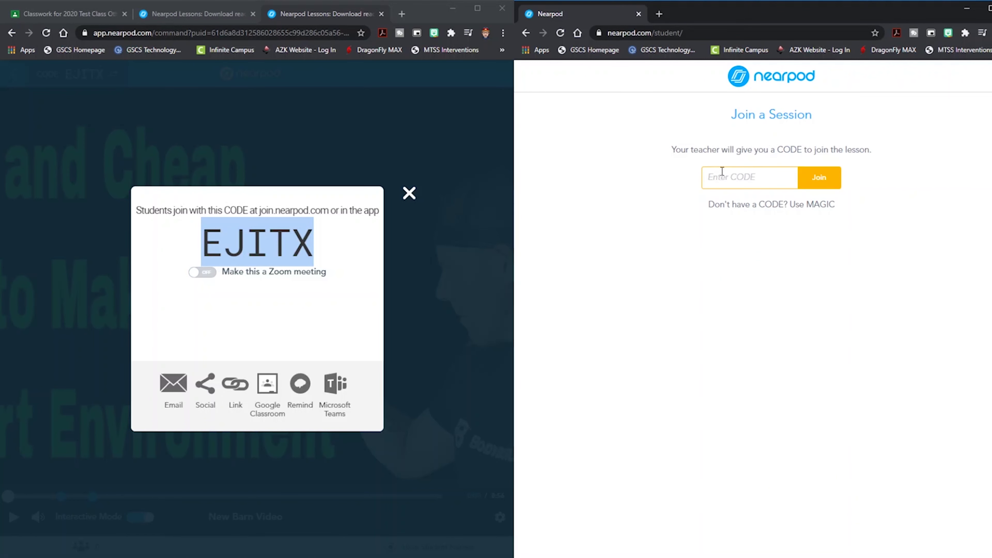
key("ctrl+v")
left_click(820, 177)
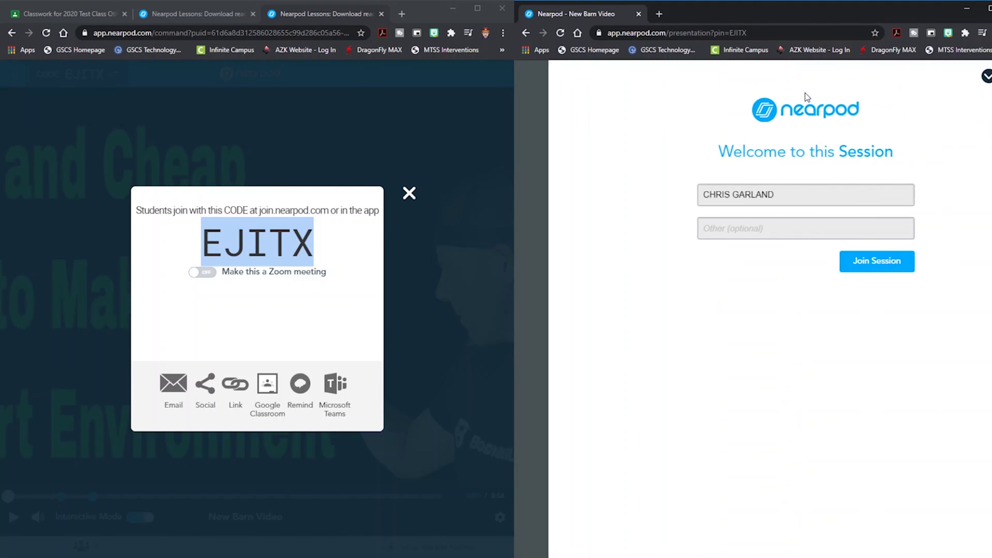
left_click(842, 260)
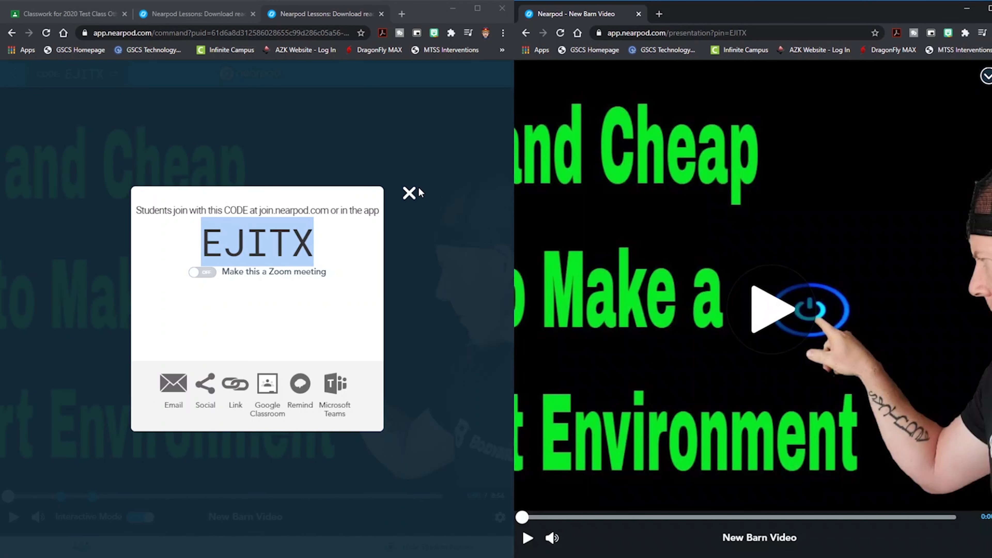
left_click(408, 193)
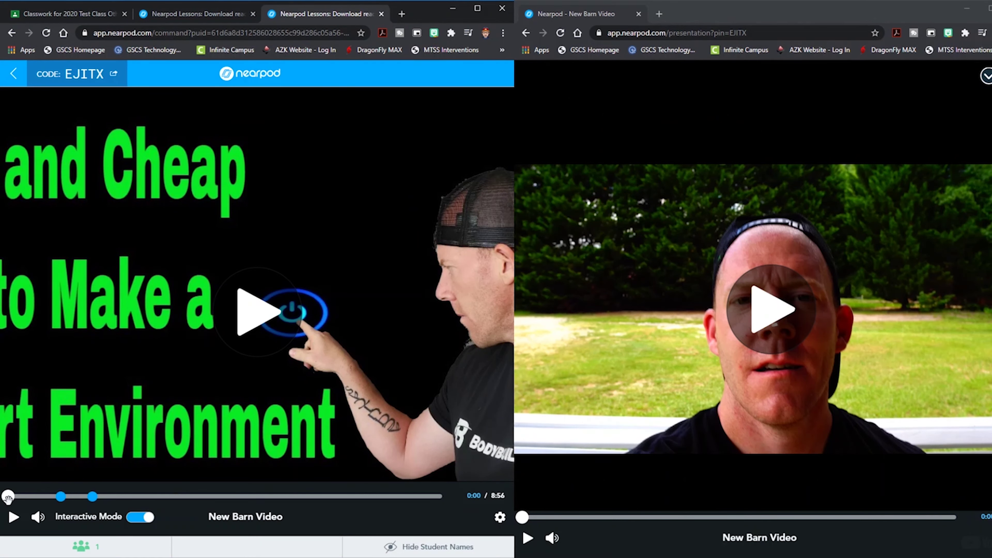
Play the teacher video to the first question marker and start the multiple-choice activity
left_click_drag(8, 496, 61, 496)
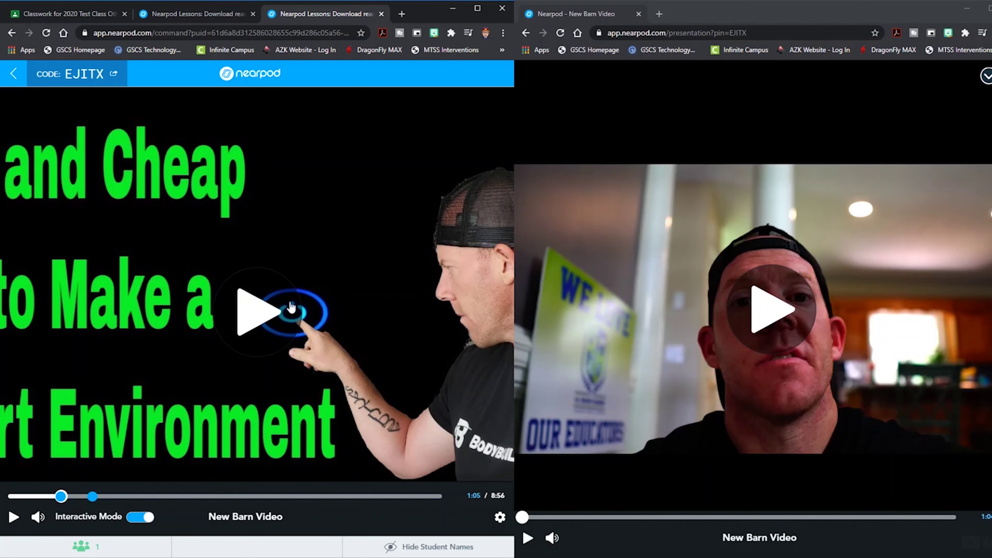
left_click(262, 319)
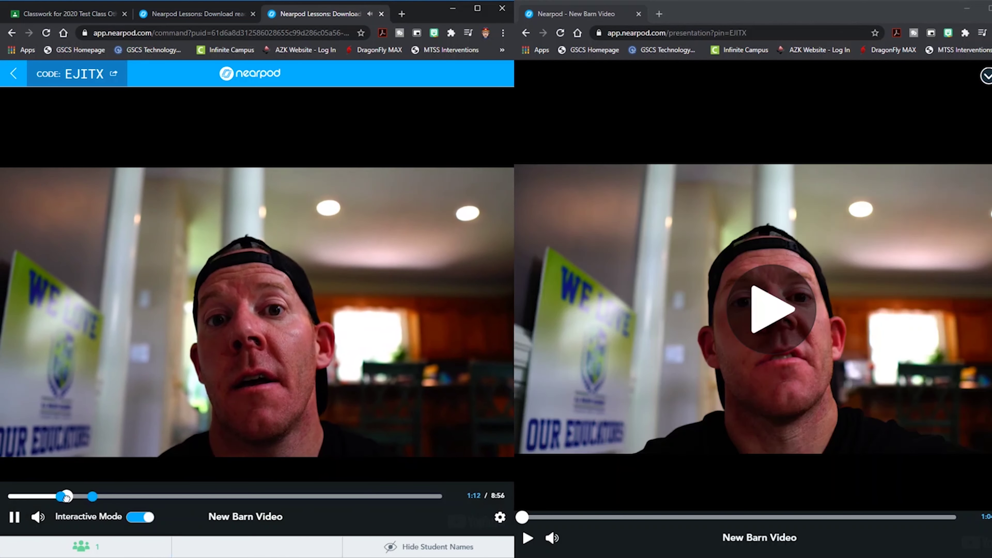
left_click(57, 497)
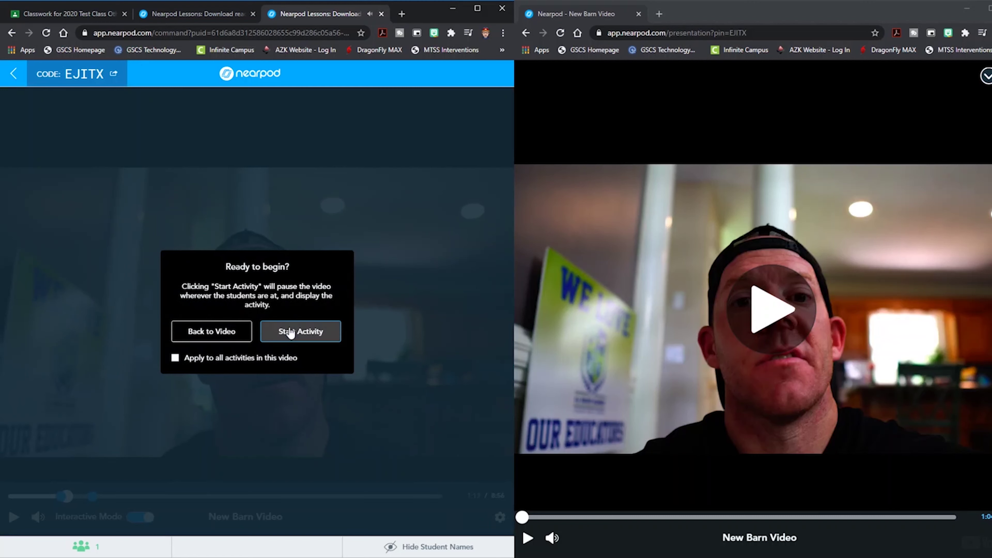
left_click(293, 332)
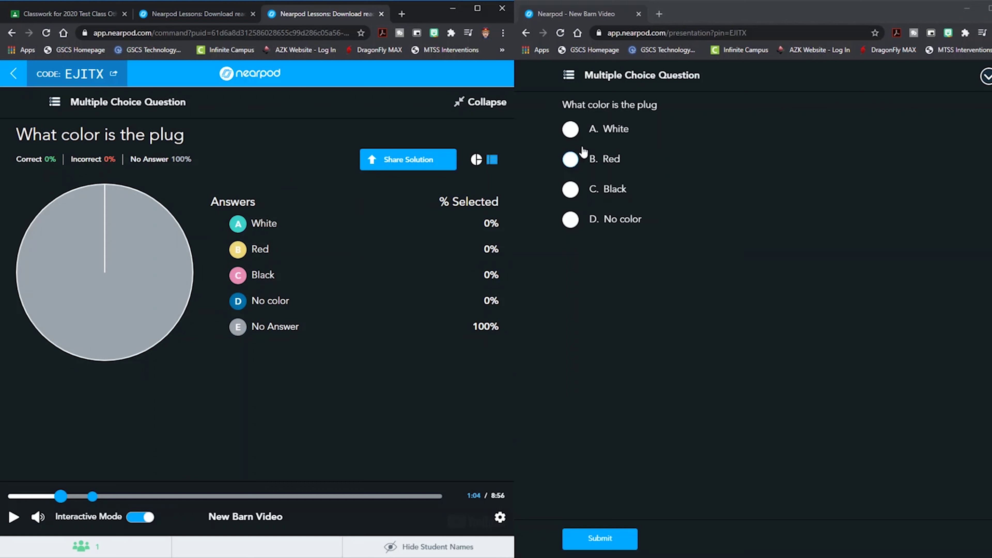
Submit White as the student's answer, then resume the video and skip toward the next question marker
left_click(570, 130)
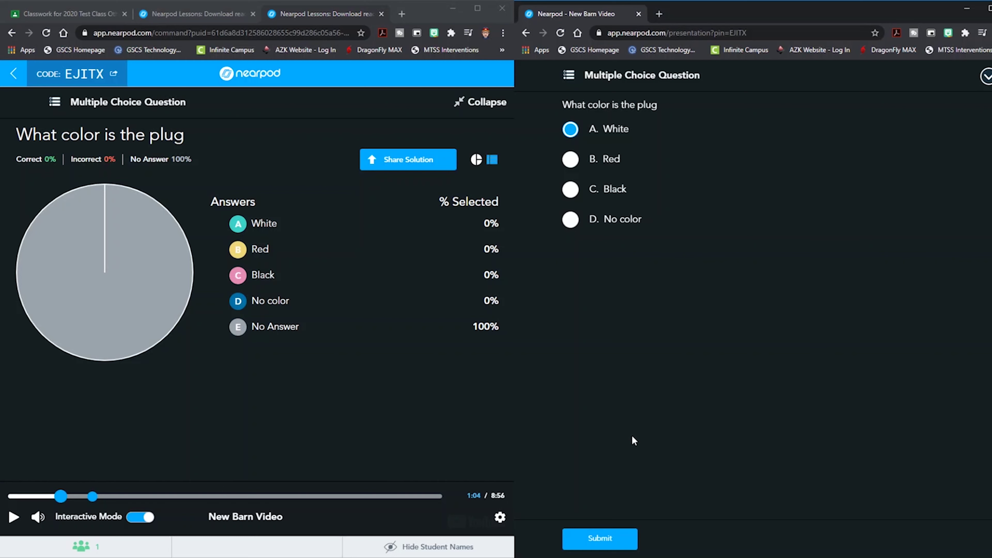
left_click(602, 544)
left_click(797, 353)
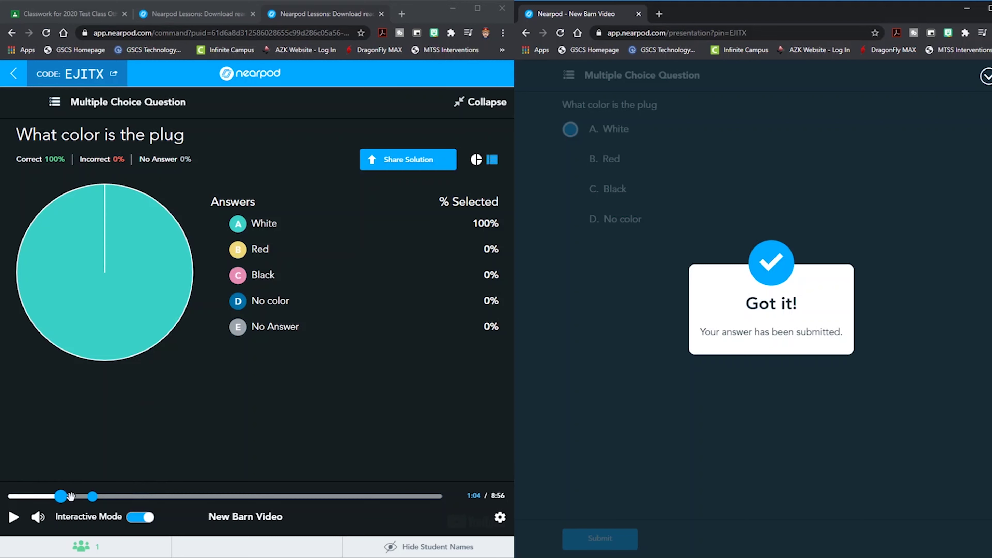
key("space")
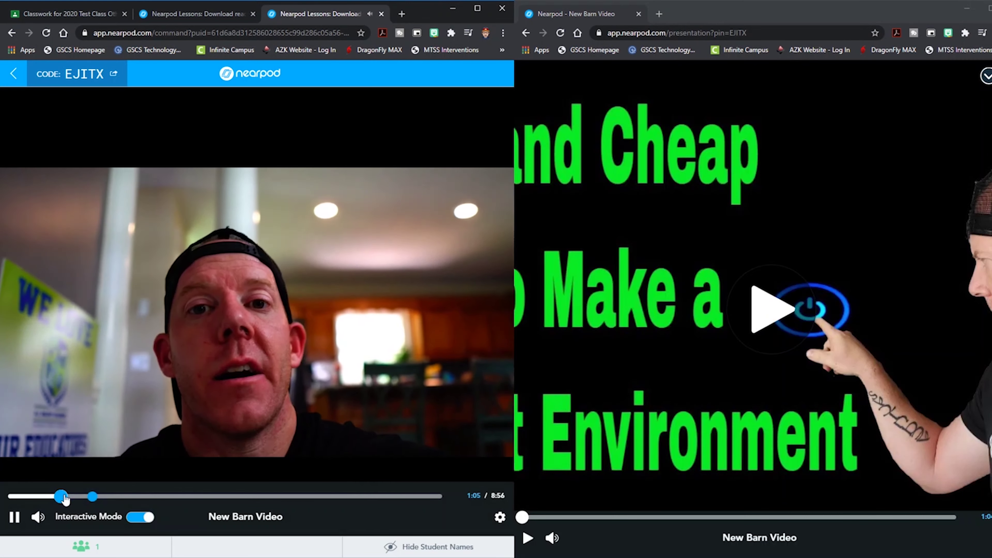
left_click_drag(69, 499, 91, 497)
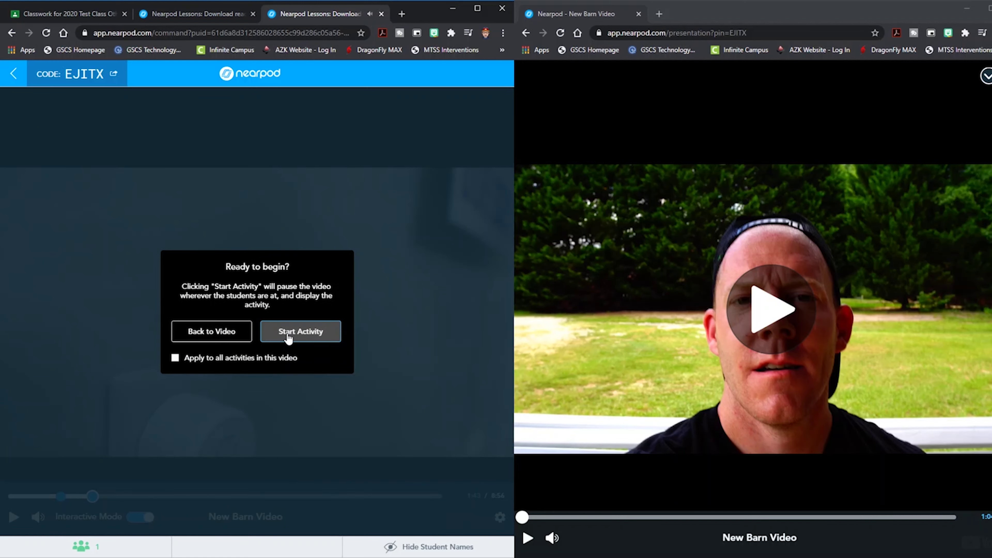
Start the open-ended question and submit the student's answer 'I set up using my phone'
left_click(288, 338)
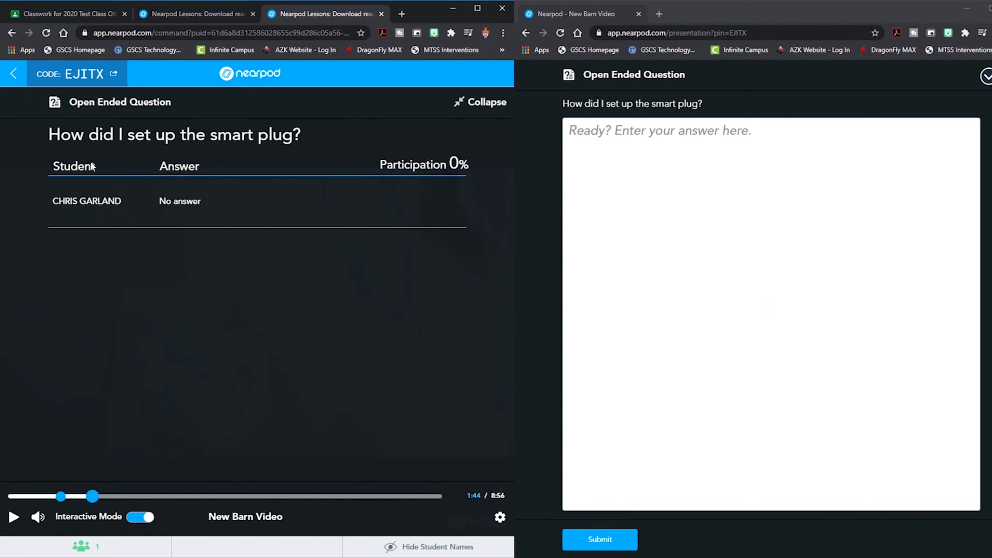
left_click(786, 202)
type("I")
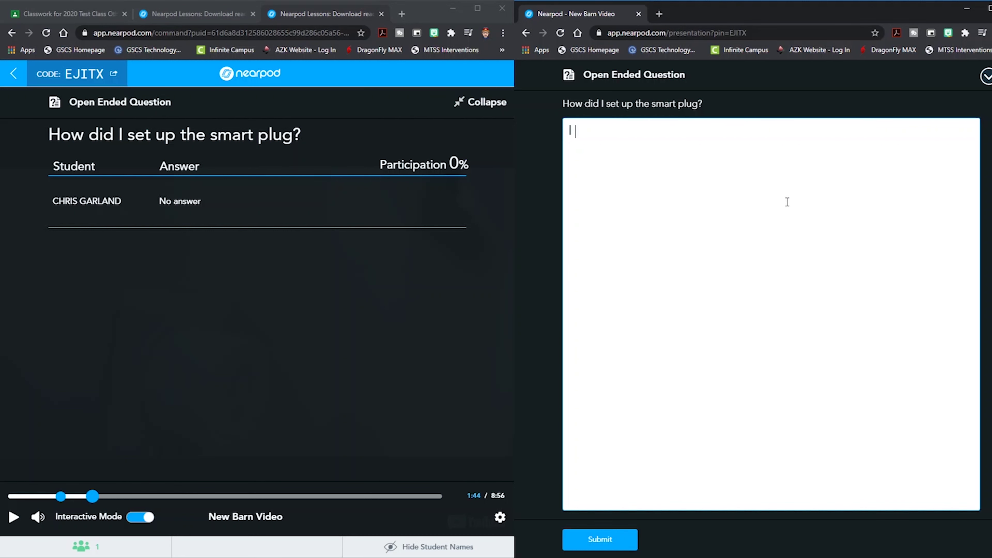
type(" set up using my")
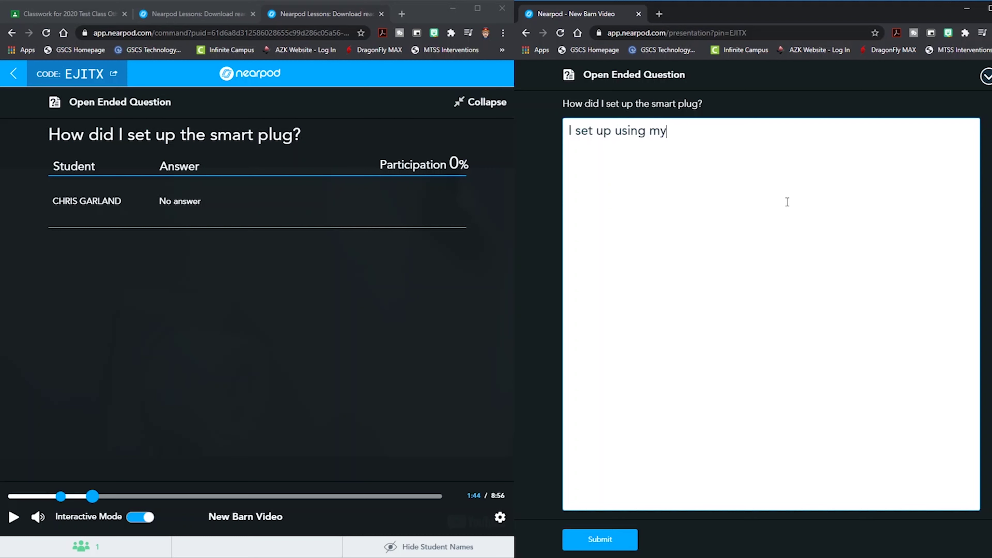
type(" phone")
left_click(584, 545)
left_click(801, 355)
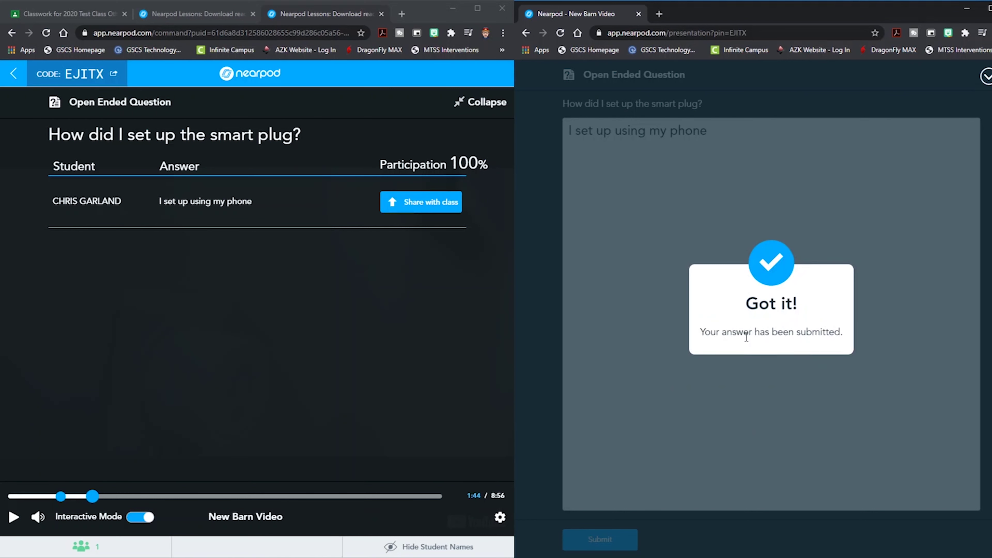